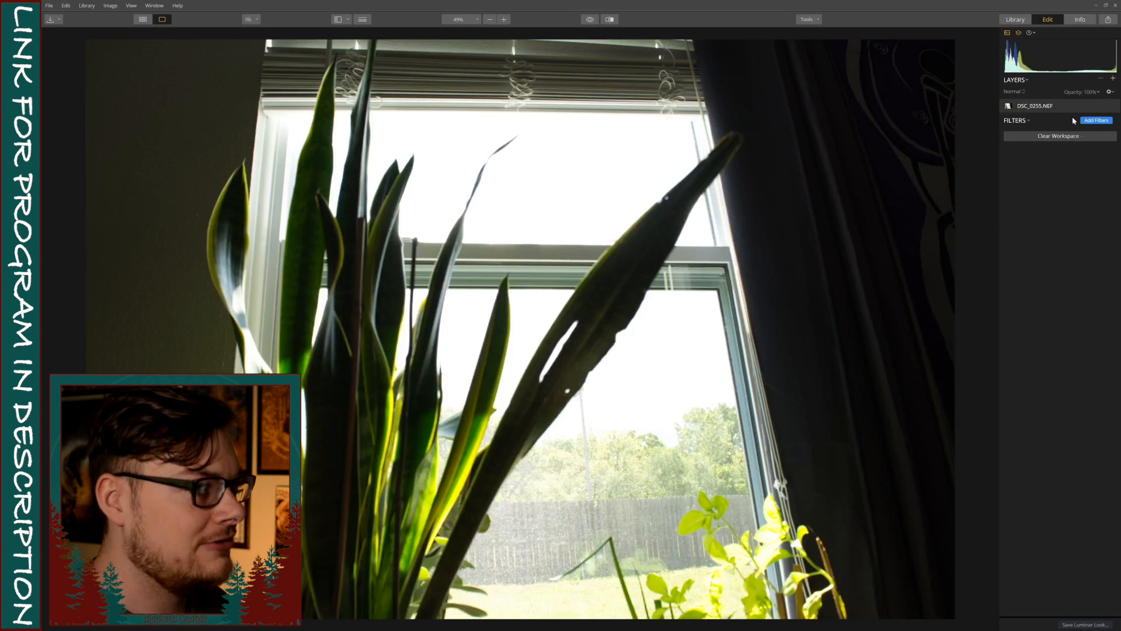
Add the darker exposure DSC_0253 as a new image layer above DSC_0255.
left_click(1113, 81)
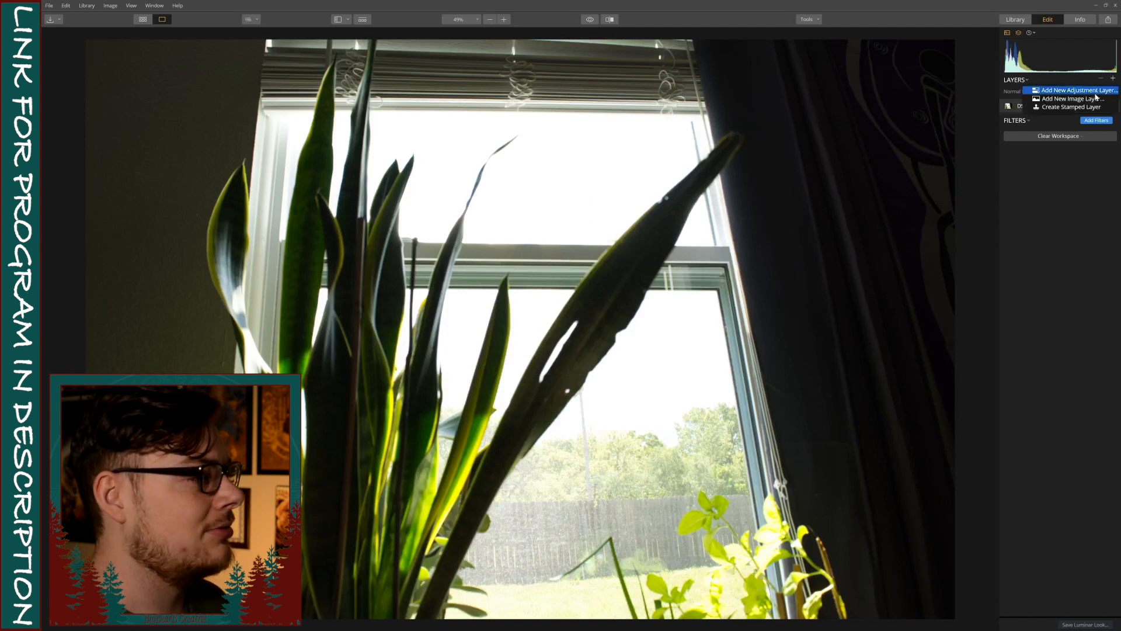
left_click(1091, 99)
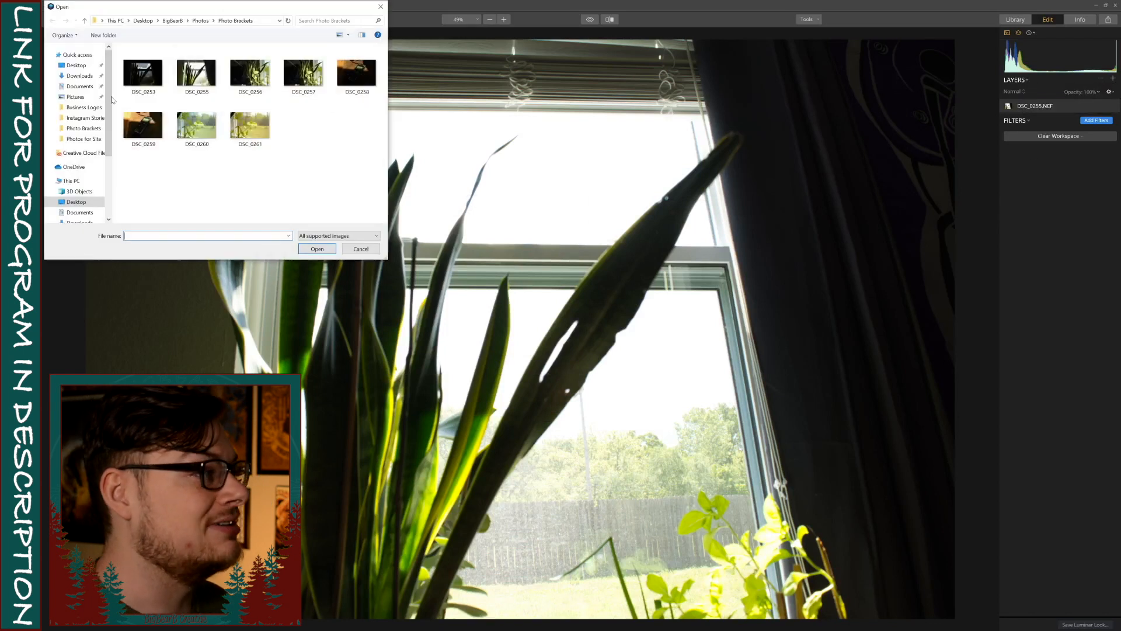
left_click(156, 92)
left_click(315, 250)
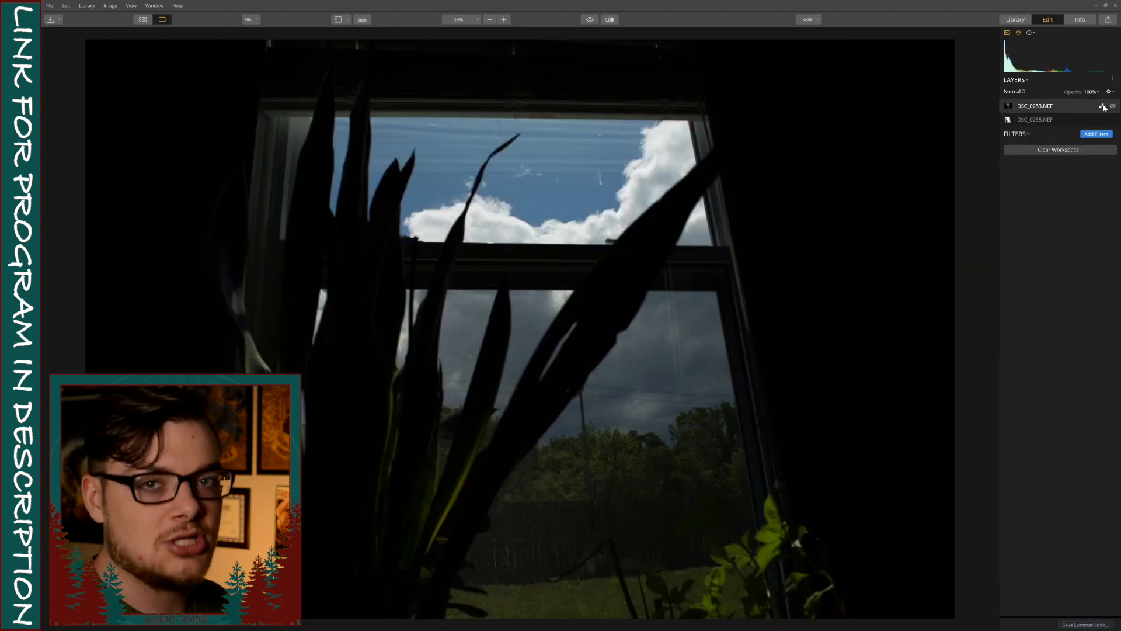
Start a brush mask on the DSC_0253 layer and paint over the window panes at 100% opacity with brush size 100.
left_click(1107, 108)
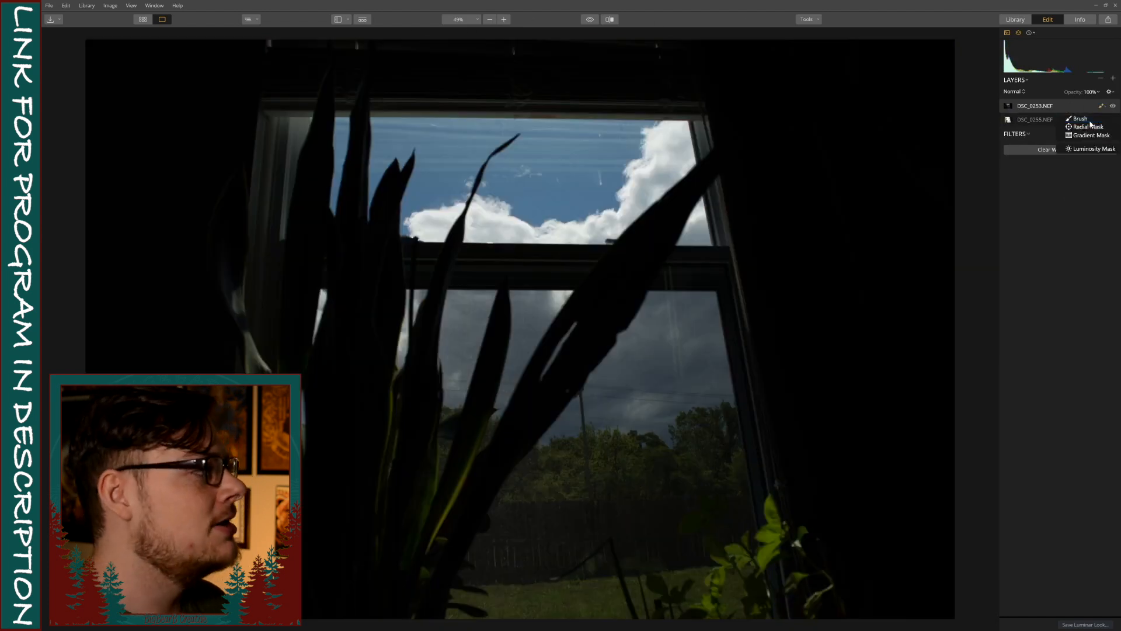
left_click(1091, 125)
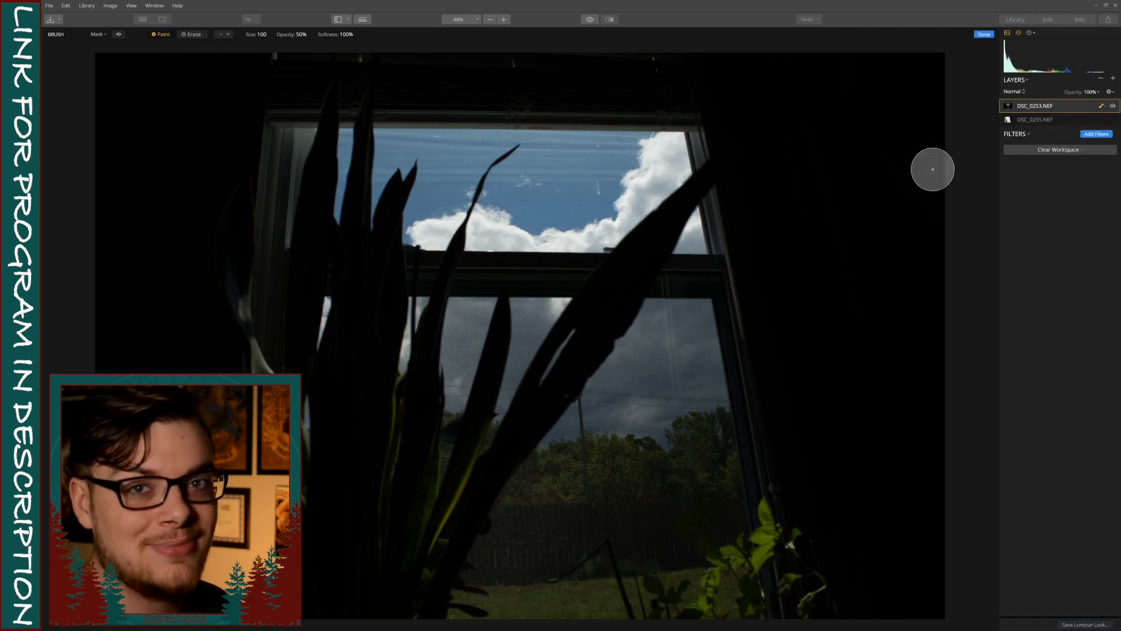
left_click(310, 35)
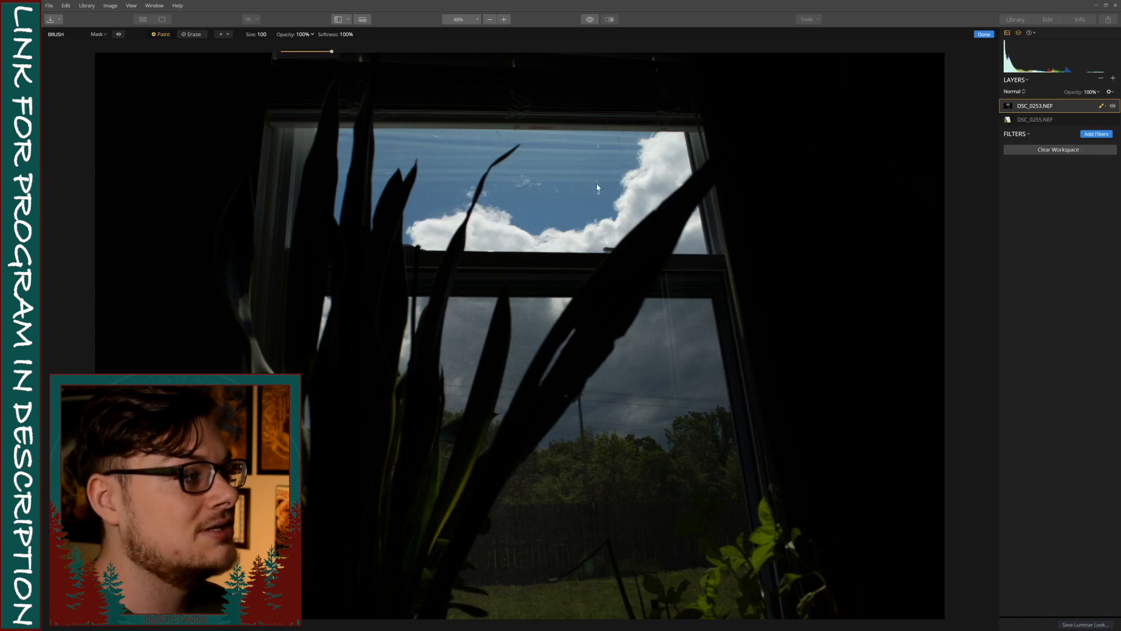
left_click(295, 36)
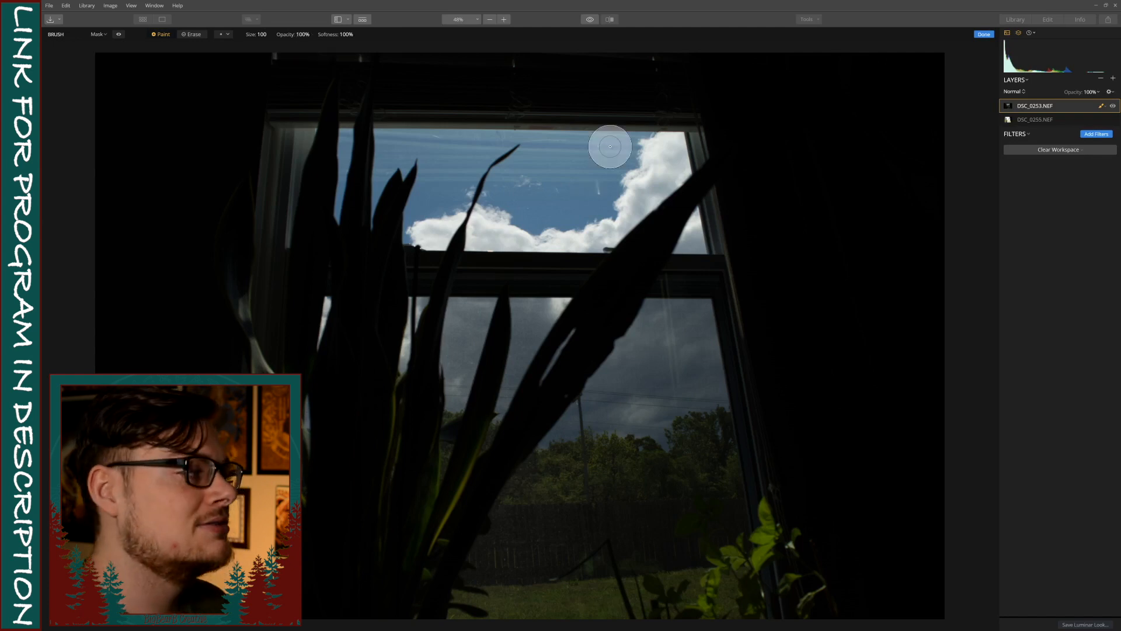
mouse_move(623, 158)
left_mouse_down()
mouse_move(693, 140)
mouse_move(516, 296)
mouse_move(500, 195)
mouse_move(530, 235)
mouse_move(373, 135)
mouse_move(429, 187)
mouse_move(282, 129)
left_mouse_up()
mouse_move(682, 303)
left_mouse_down()
mouse_move(701, 210)
mouse_move(537, 479)
mouse_move(747, 608)
mouse_move(678, 309)
mouse_move(741, 508)
mouse_move(523, 586)
mouse_move(699, 571)
mouse_move(632, 425)
left_mouse_up()
Reduce the brush size to 40 and paint the mask into the window gaps between the plant leaves.
left_click(256, 34)
left_click(245, 54)
mouse_move(422, 303)
left_mouse_down()
mouse_move(410, 330)
mouse_move(426, 304)
left_mouse_up()
left_click_drag(574, 331, 541, 385)
left_click(567, 395)
left_click_drag(444, 428, 436, 490)
left_click_drag(483, 448, 412, 612)
mouse_move(463, 610)
left_mouse_down()
mouse_move(456, 593)
mouse_move(622, 338)
left_mouse_up()
left_click_drag(309, 425, 304, 503)
left_click_drag(329, 260, 315, 351)
mouse_move(379, 179)
left_mouse_down()
mouse_move(370, 223)
mouse_move(385, 181)
left_mouse_up()
Erase the mask from the plant leaves, small plants and window edges with the eraser at 49% opacity.
left_click(118, 34)
left_click(191, 34)
left_click(301, 35)
left_click_drag(331, 52, 312, 61)
left_click(119, 34)
left_click_drag(618, 258, 402, 606)
mouse_move(448, 486)
left_mouse_down()
mouse_move(503, 338)
mouse_move(445, 525)
mouse_move(489, 174)
mouse_move(519, 142)
left_mouse_up()
mouse_move(391, 304)
left_mouse_down()
mouse_move(358, 147)
mouse_move(367, 369)
mouse_move(334, 114)
mouse_move(298, 250)
left_mouse_up()
mouse_move(267, 200)
left_mouse_down()
mouse_move(251, 327)
mouse_move(257, 169)
left_mouse_up()
mouse_move(767, 558)
left_mouse_down()
mouse_move(697, 512)
mouse_move(681, 529)
mouse_move(742, 546)
mouse_move(667, 615)
mouse_move(594, 559)
mouse_move(742, 597)
mouse_move(796, 570)
mouse_move(763, 507)
left_mouse_up()
mouse_move(761, 372)
left_mouse_down()
mouse_move(764, 421)
mouse_move(733, 253)
mouse_move(590, 110)
mouse_move(347, 120)
mouse_move(617, 124)
mouse_move(295, 122)
mouse_move(265, 166)
mouse_move(253, 355)
left_mouse_up()
Show the mask overlay and erase the leftover mask from the tall leaves and the broad slanted leaf.
left_click(119, 34)
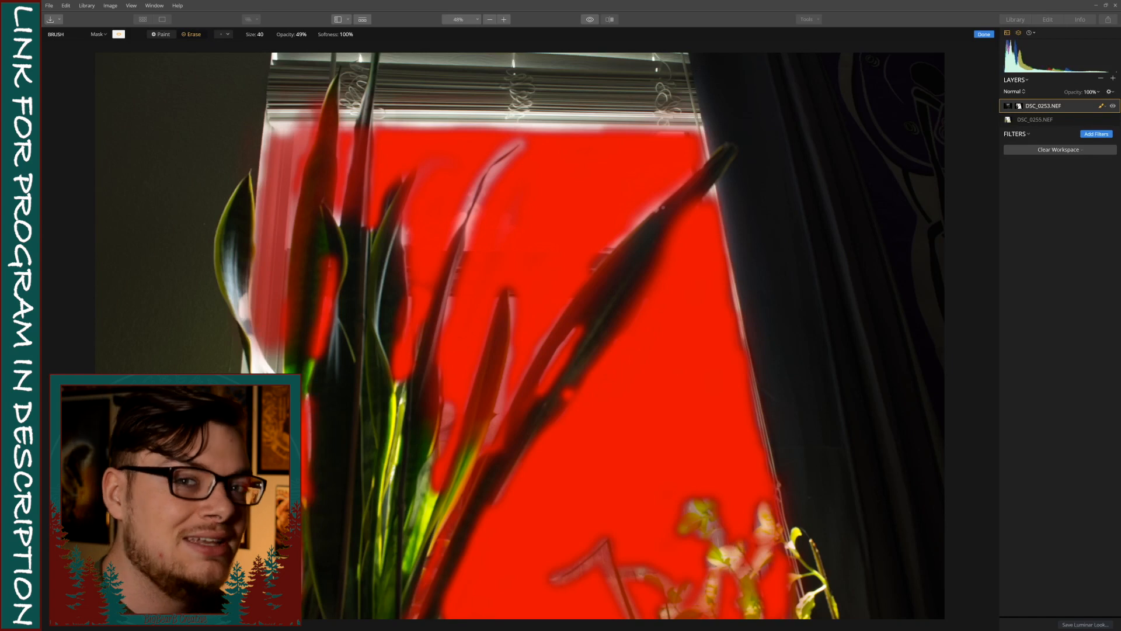
mouse_move(428, 431)
left_mouse_down()
mouse_move(473, 210)
mouse_move(389, 196)
mouse_move(342, 120)
mouse_move(355, 195)
mouse_move(333, 177)
left_mouse_up()
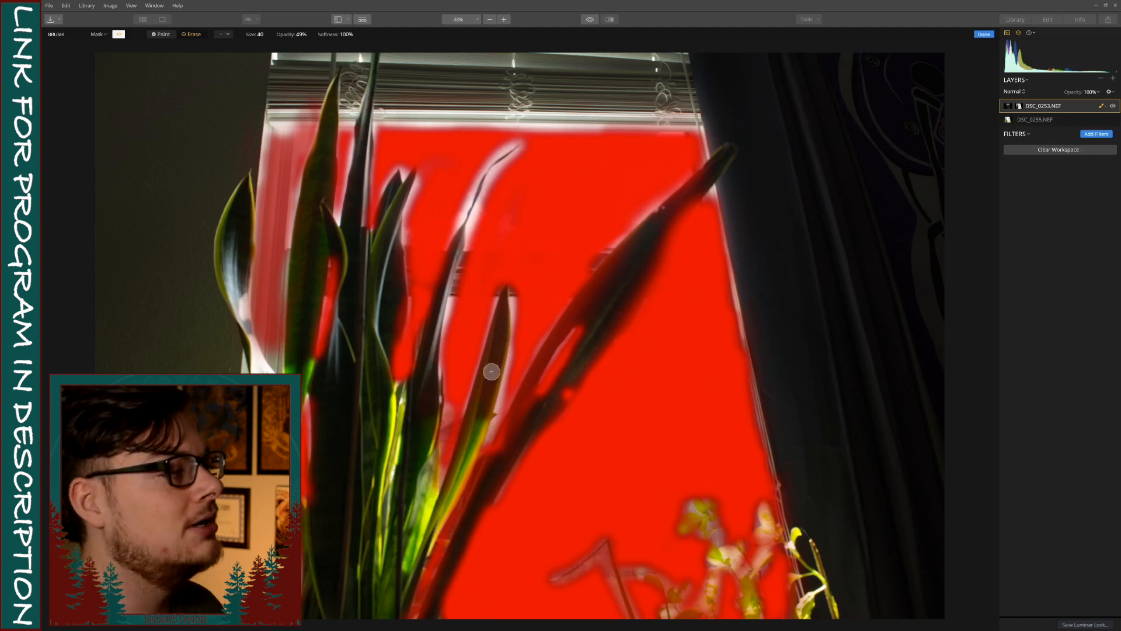
mouse_move(518, 432)
left_mouse_down()
mouse_move(591, 348)
mouse_move(686, 203)
mouse_move(642, 240)
mouse_move(574, 376)
left_mouse_up()
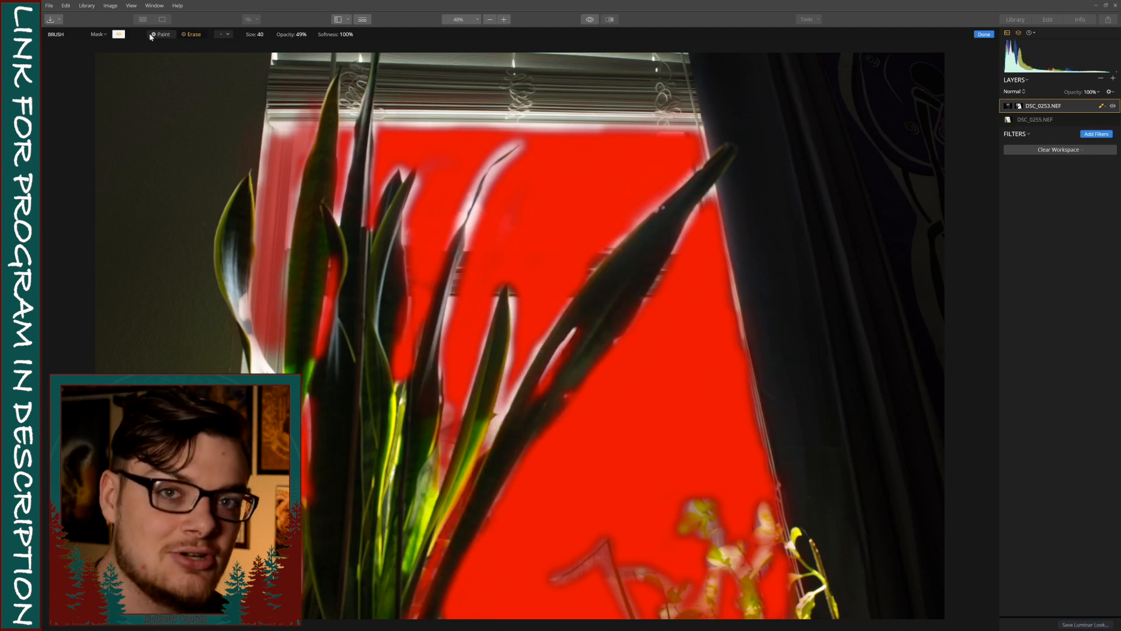
Hide the overlay and paint the mask back along the halos of the middle and slanted leaves with brush size 14.
left_click(118, 35)
left_click(161, 34)
left_click(255, 35)
left_click_drag(247, 54, 241, 54)
left_click_drag(516, 158, 479, 195)
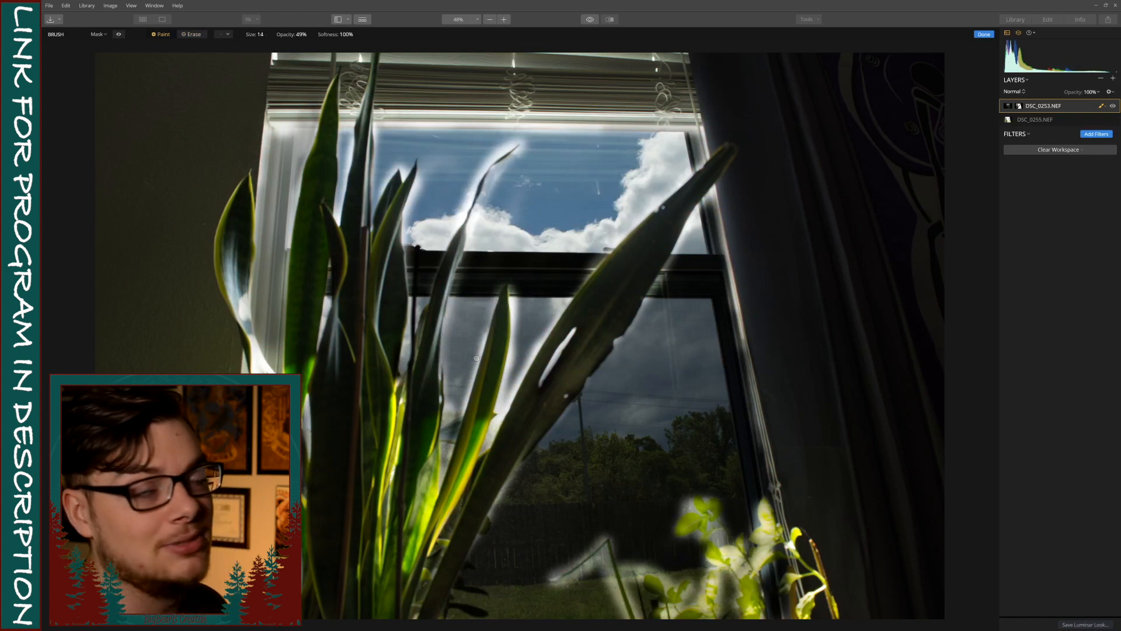
left_click_drag(476, 358, 457, 421)
left_click_drag(442, 362, 466, 256)
left_click_drag(513, 343, 502, 386)
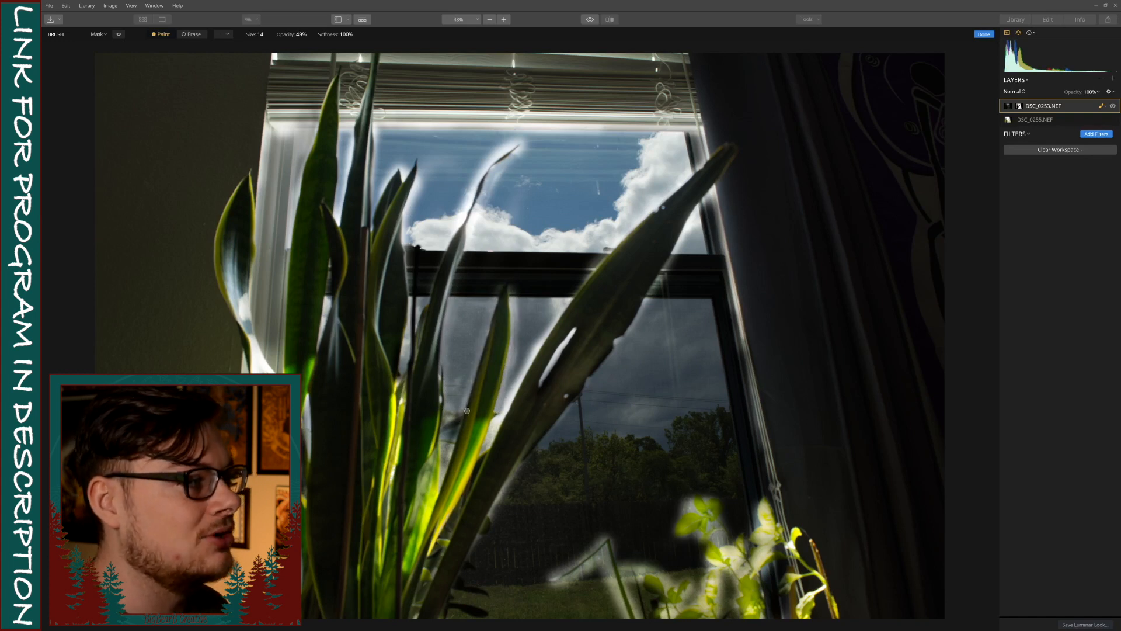
mouse_move(542, 340)
left_mouse_down()
mouse_move(487, 449)
mouse_move(568, 292)
left_mouse_up()
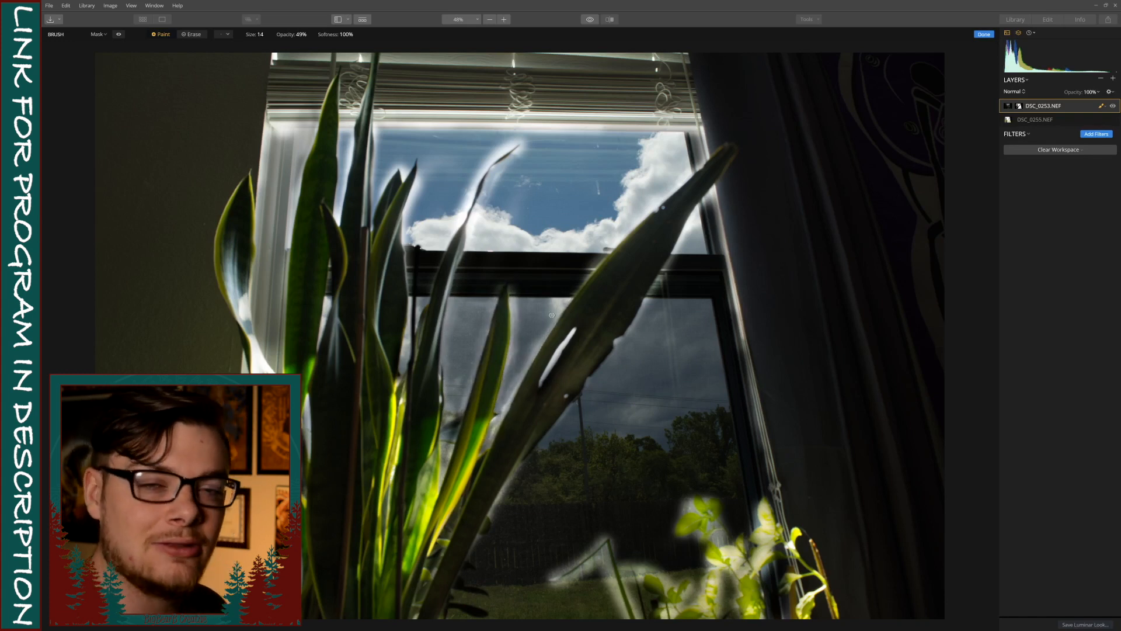
mouse_move(519, 140)
left_mouse_down()
mouse_move(463, 208)
mouse_move(479, 172)
mouse_move(504, 165)
mouse_move(487, 185)
mouse_move(447, 219)
left_mouse_up()
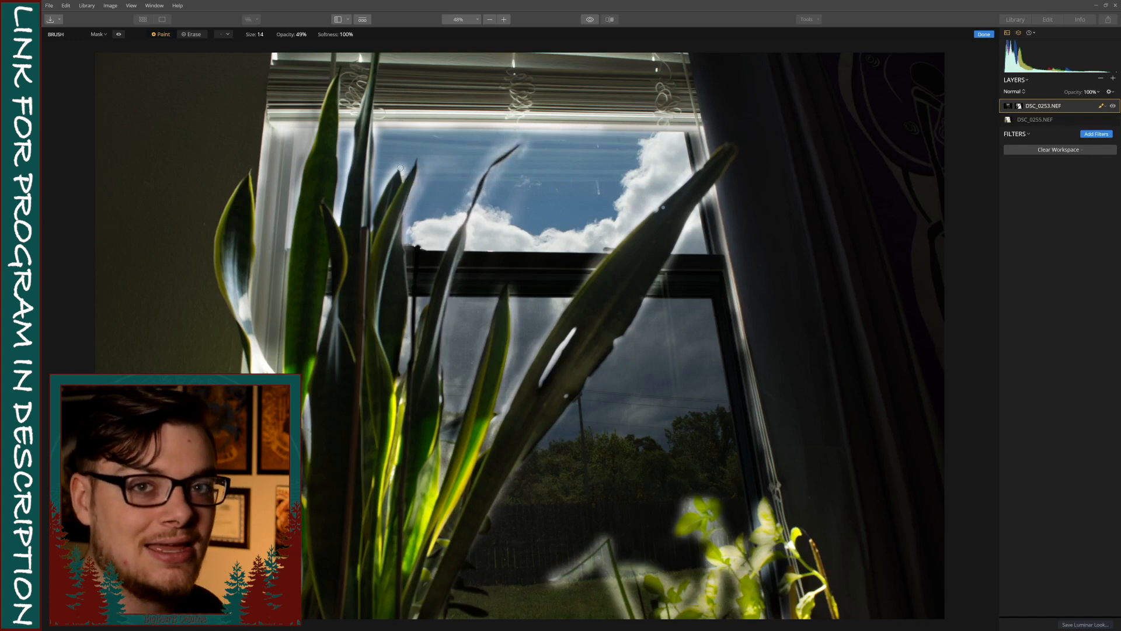
Paint the mask along the upper edges of the tall leaves near the window's left frame.
mouse_move(372, 228)
left_mouse_down()
mouse_move(384, 49)
mouse_move(368, 66)
mouse_move(353, 143)
left_mouse_up()
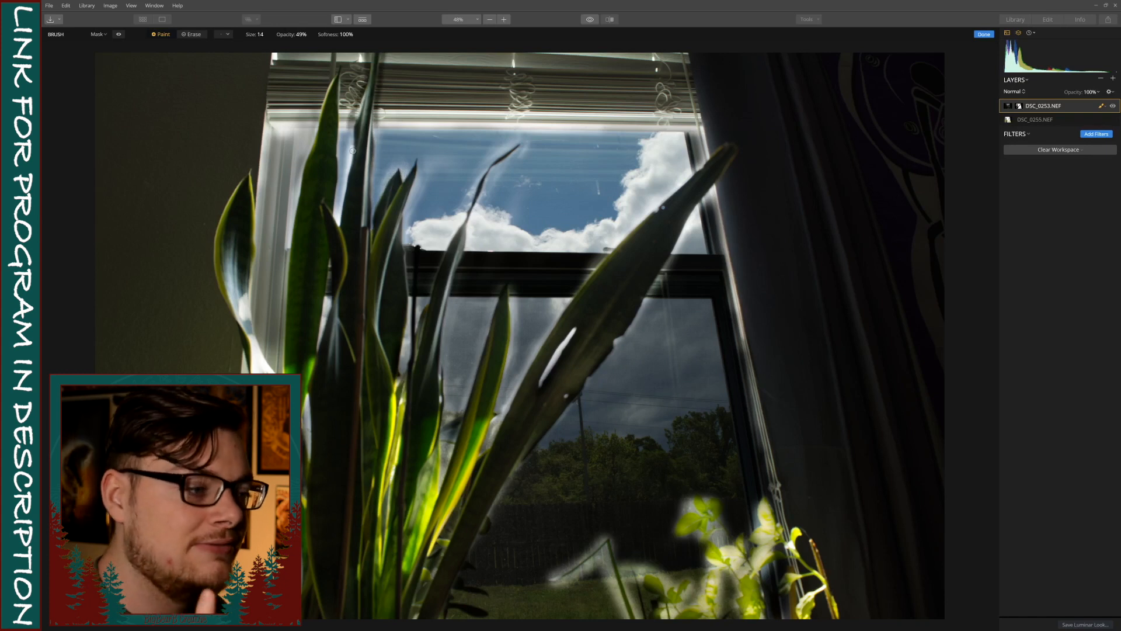
left_click_drag(338, 204, 341, 119)
left_click_drag(300, 172, 306, 129)
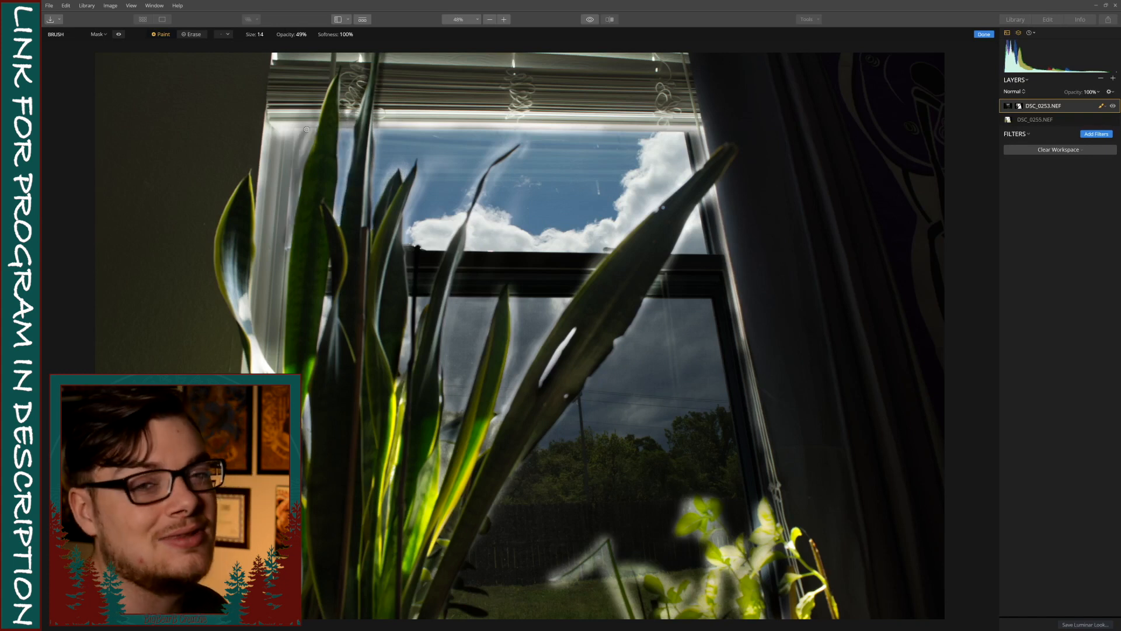
Erase the mask from the window's side frames and middle crossbar with brush size 102 at 73% opacity.
left_click(118, 33)
left_click_drag(307, 51, 318, 52)
mouse_move(296, 107)
left_mouse_down()
mouse_move(301, 132)
mouse_move(275, 191)
mouse_move(266, 339)
left_mouse_up()
left_click(119, 34)
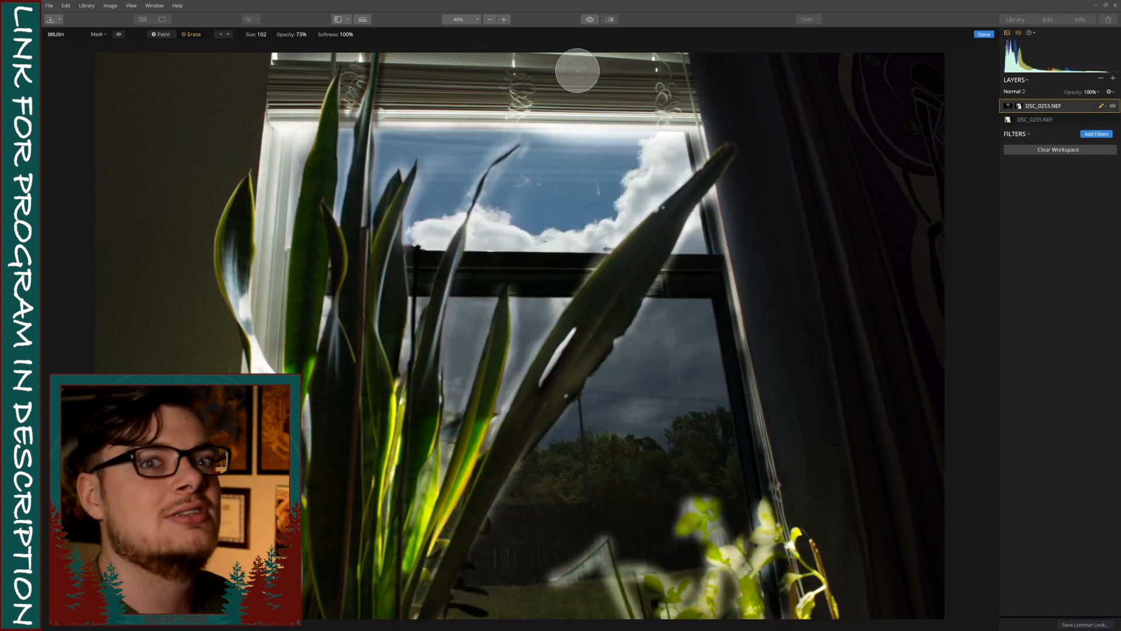
mouse_move(469, 272)
left_mouse_down()
mouse_move(275, 263)
mouse_move(746, 265)
mouse_move(741, 365)
mouse_move(671, 533)
mouse_move(753, 526)
mouse_move(654, 593)
mouse_move(663, 575)
left_mouse_up()
Blend the mask around the small plants in the lower window with the brush at 26% opacity.
left_click(308, 35)
left_click_drag(319, 51, 296, 52)
left_click(161, 34)
mouse_move(748, 535)
left_mouse_down()
mouse_move(701, 572)
mouse_move(631, 584)
mouse_move(603, 543)
mouse_move(556, 585)
mouse_move(703, 351)
mouse_move(763, 513)
mouse_move(713, 601)
mouse_move(613, 549)
left_mouse_up()
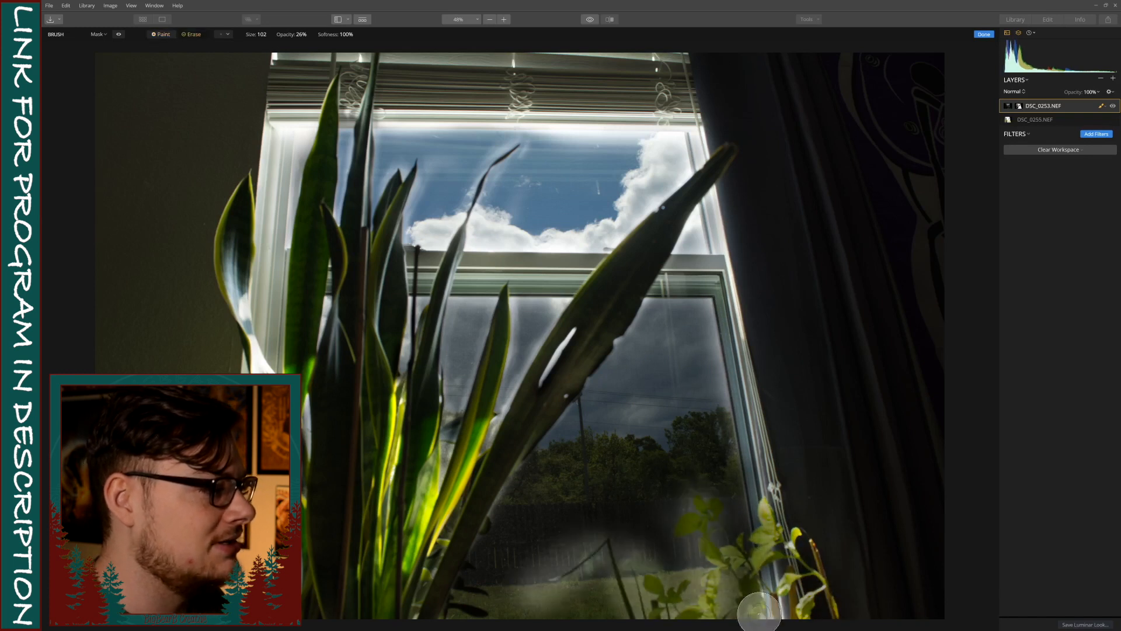
Lower the paint brush opacity to 5%, lightly touch up the bright areas, check the mask overlay and finish masking.
left_click(301, 35)
left_click_drag(295, 52, 284, 54)
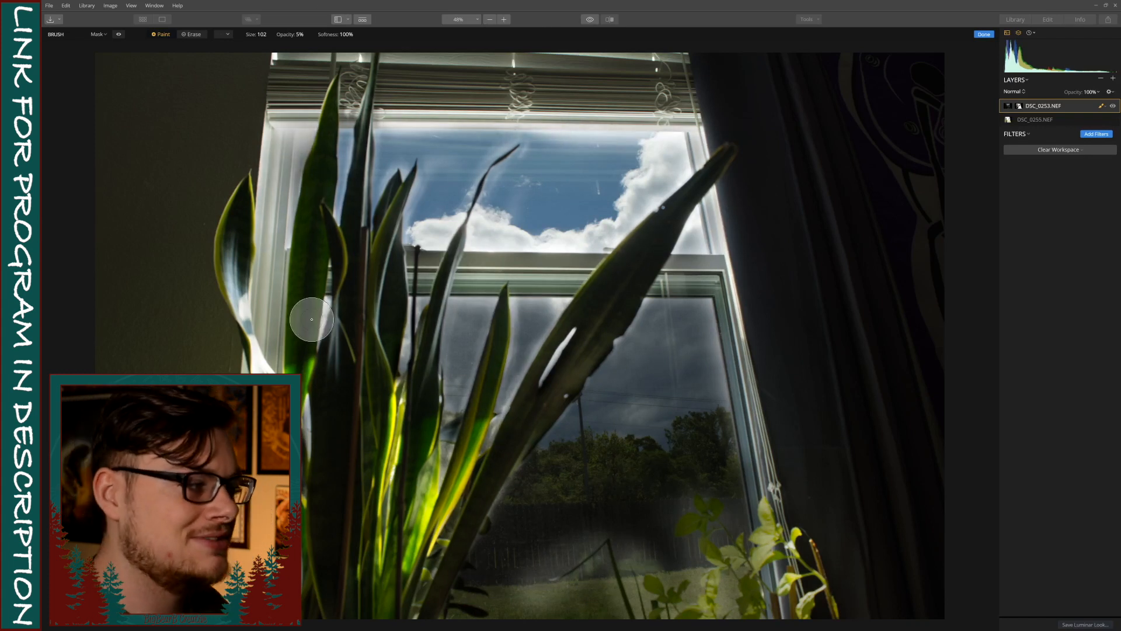
left_click(119, 34)
left_click(119, 34)
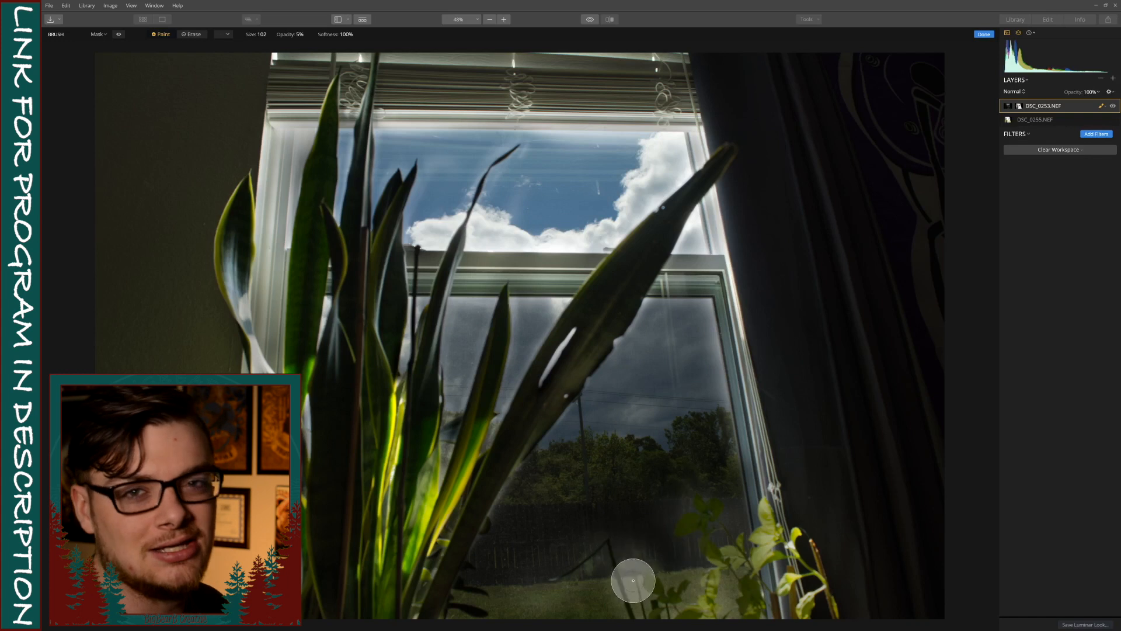
left_click(590, 19)
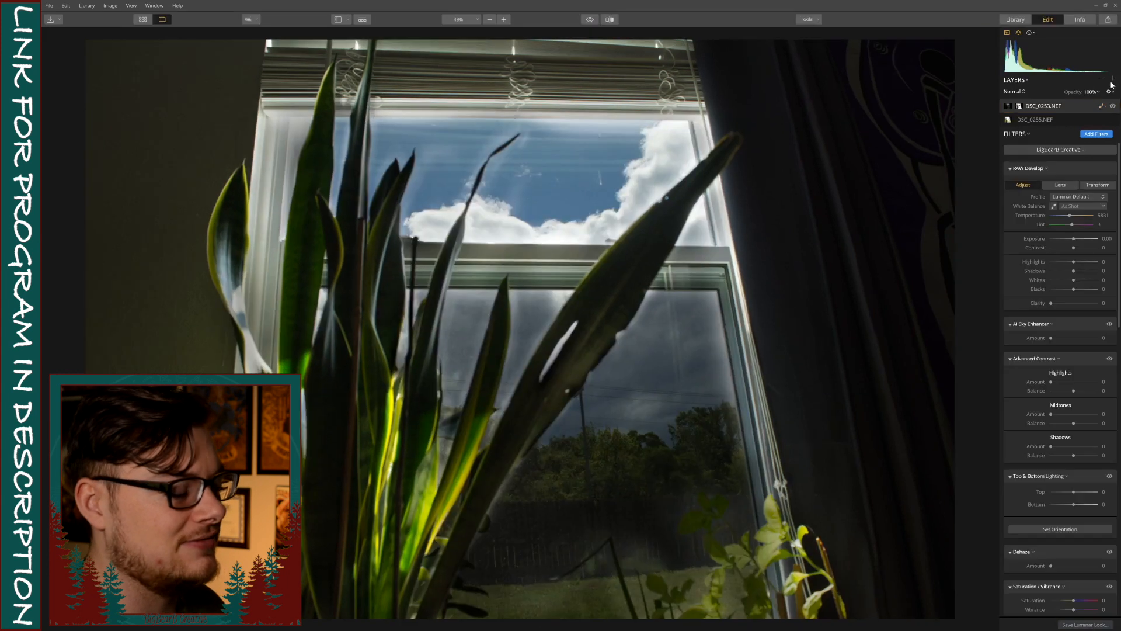
Add a new adjustment layer on top and load the BigBearB Creative filter workspace for it.
left_click(1113, 78)
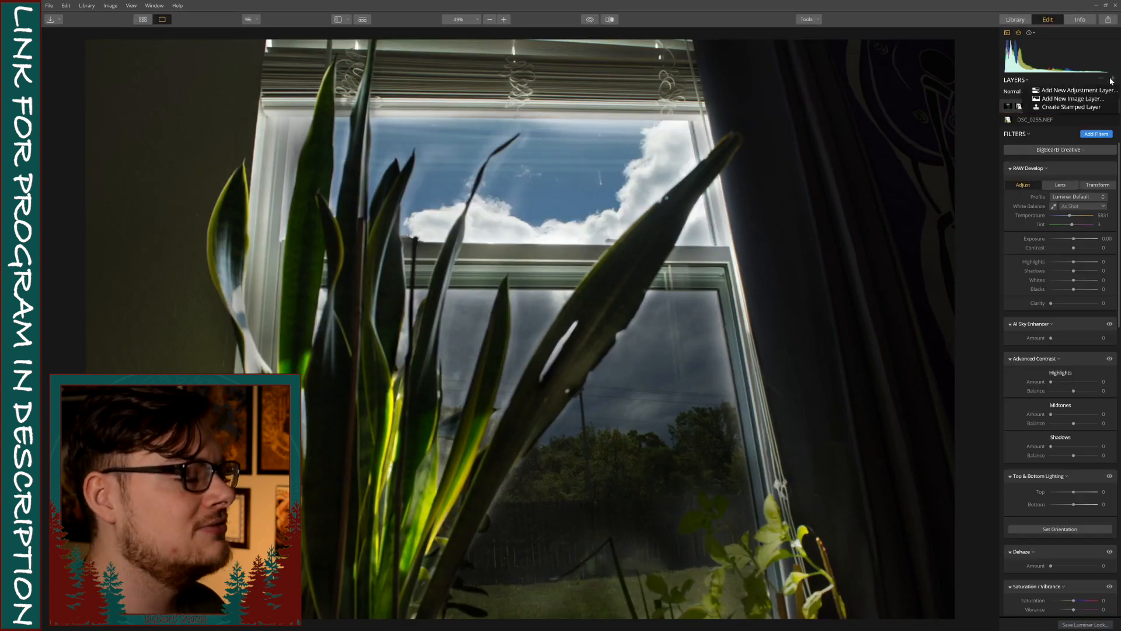
left_click(1080, 95)
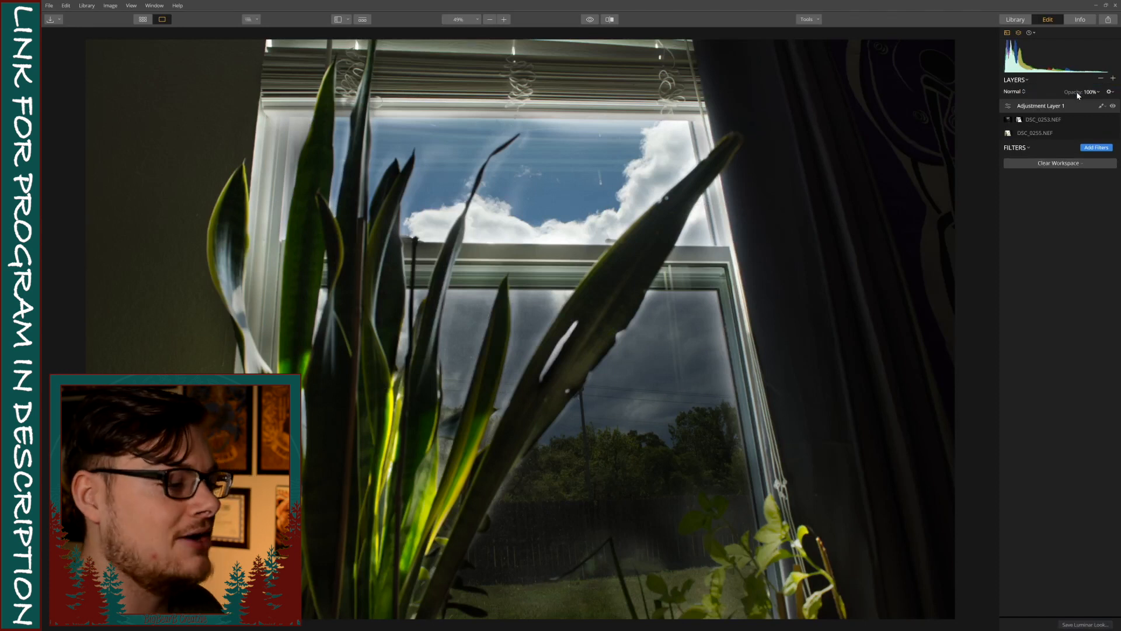
left_click(1080, 165)
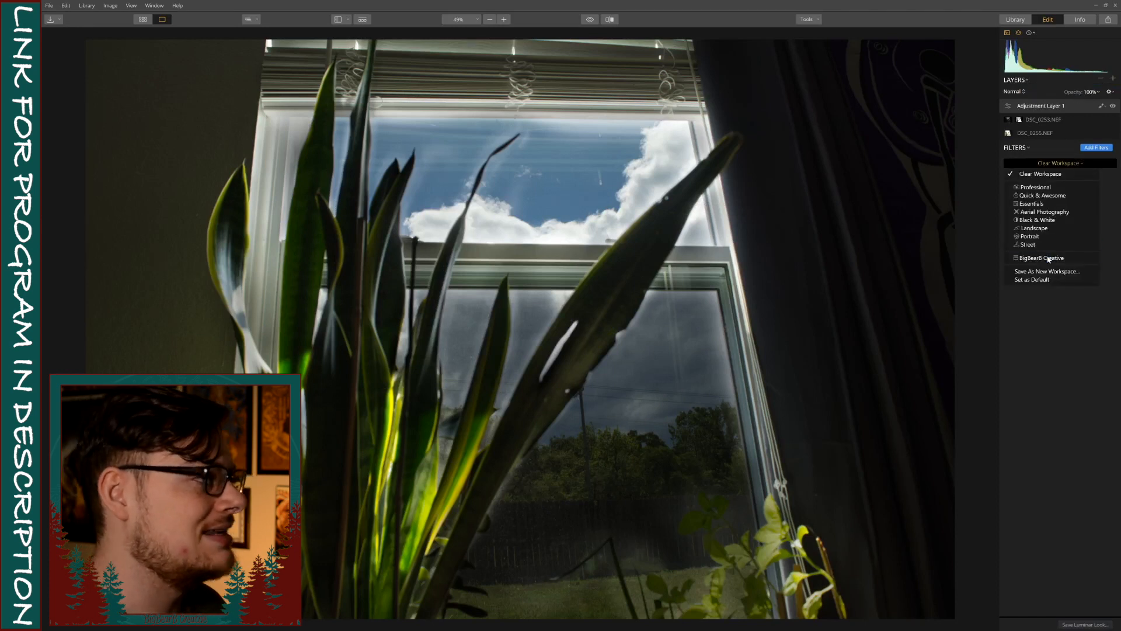
left_click(1047, 256)
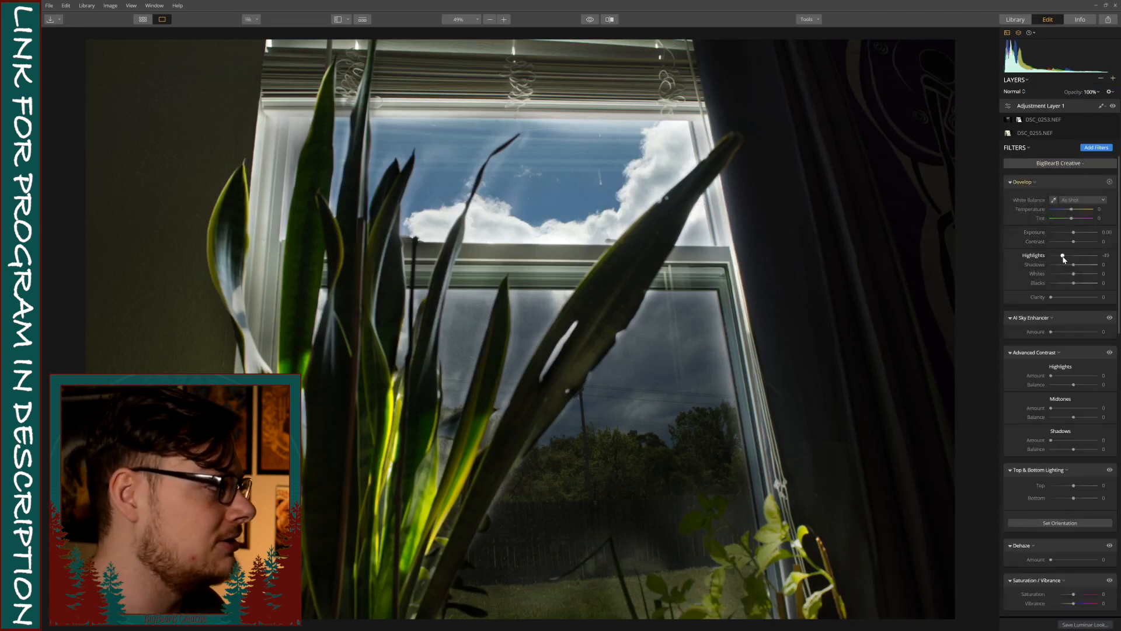
Set Develop Highlights to -30, Shadows to 34, Blacks to 16 and Clarity to 12, slightly lower Whites, and set AI Sky Enhancer to 76.
mouse_move(1064, 258)
left_mouse_down()
mouse_move(1050, 260)
mouse_move(1080, 261)
mouse_move(1070, 276)
left_mouse_up()
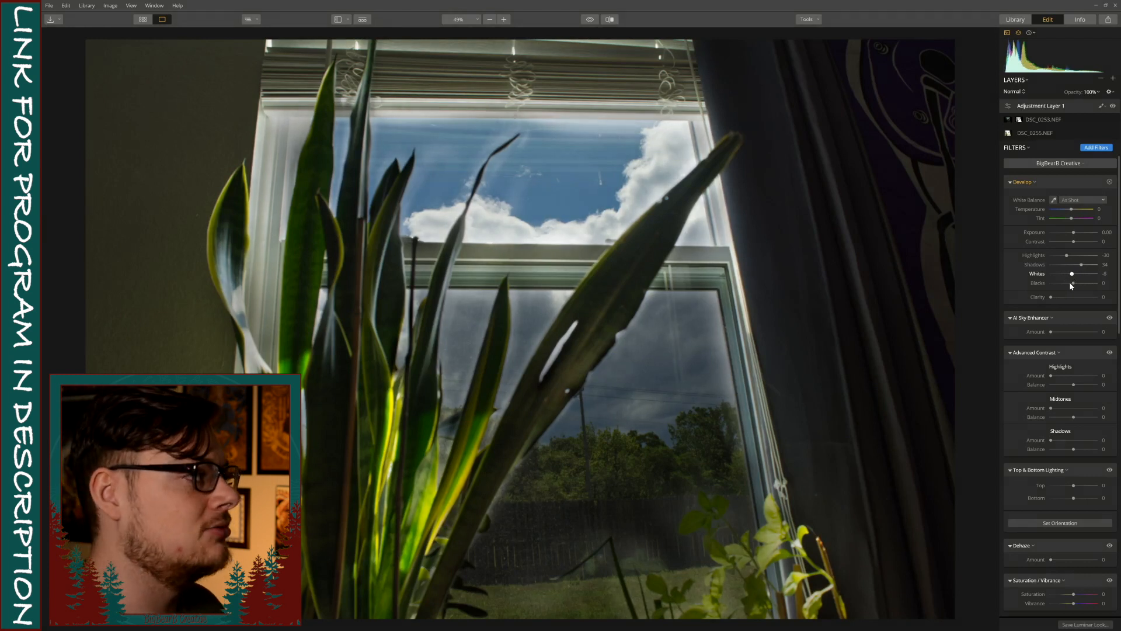
left_click_drag(1073, 283, 1059, 298)
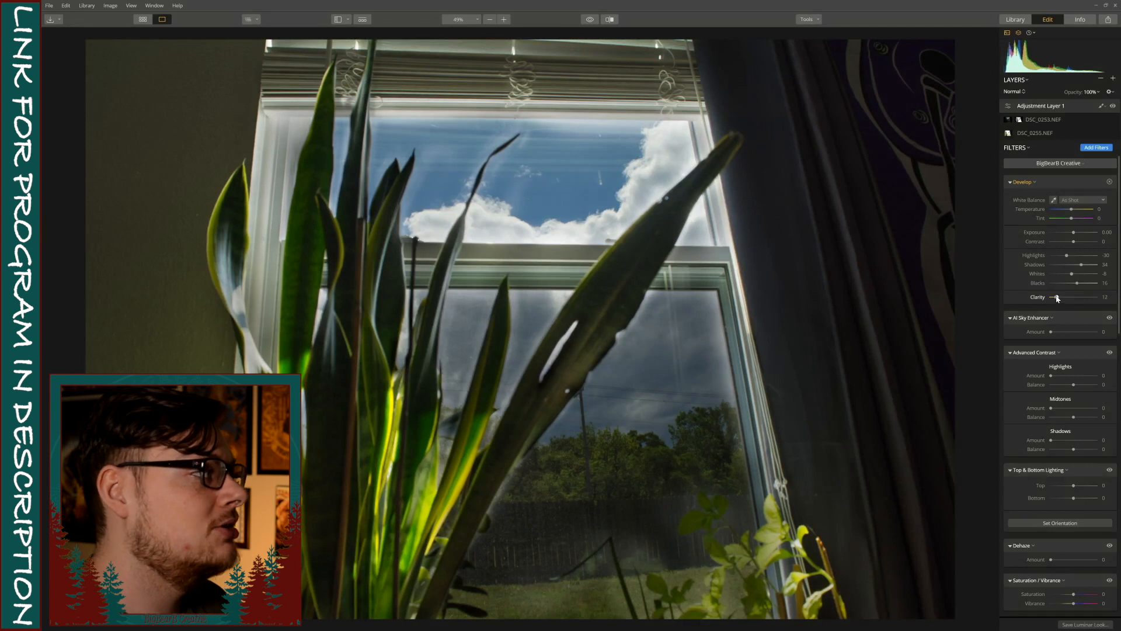
left_click_drag(1072, 337, 1086, 339)
Set Advanced Contrast amount and balance to 48 and -45 for highlights, 21 and 20 for midtones, 20 and 8 for shadows.
left_click(1072, 376)
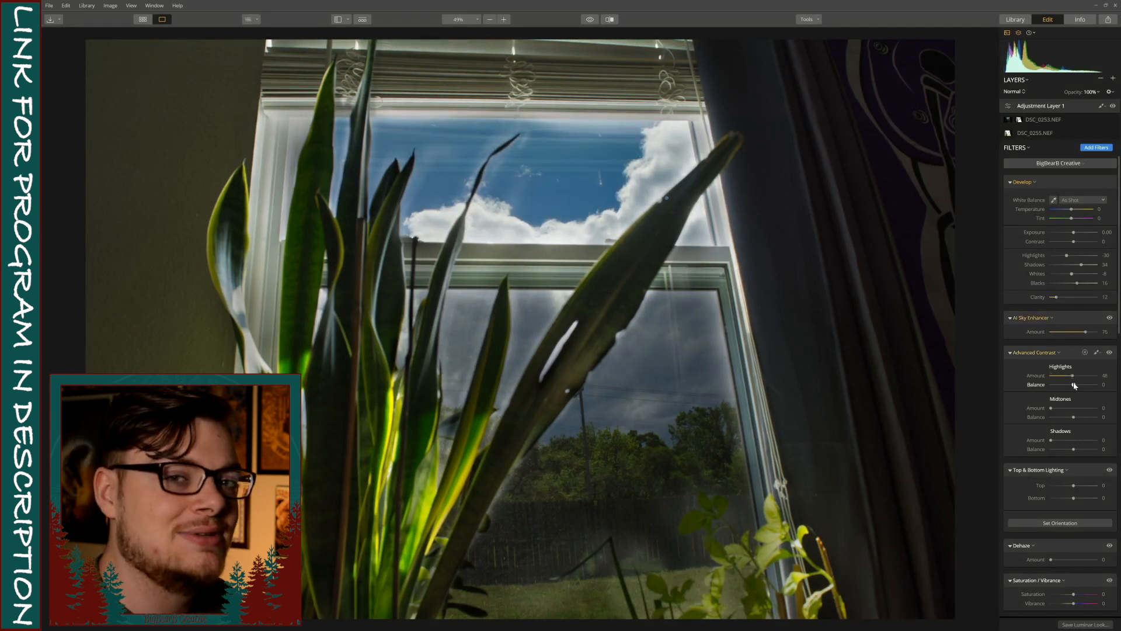
left_click_drag(1061, 389, 1065, 388)
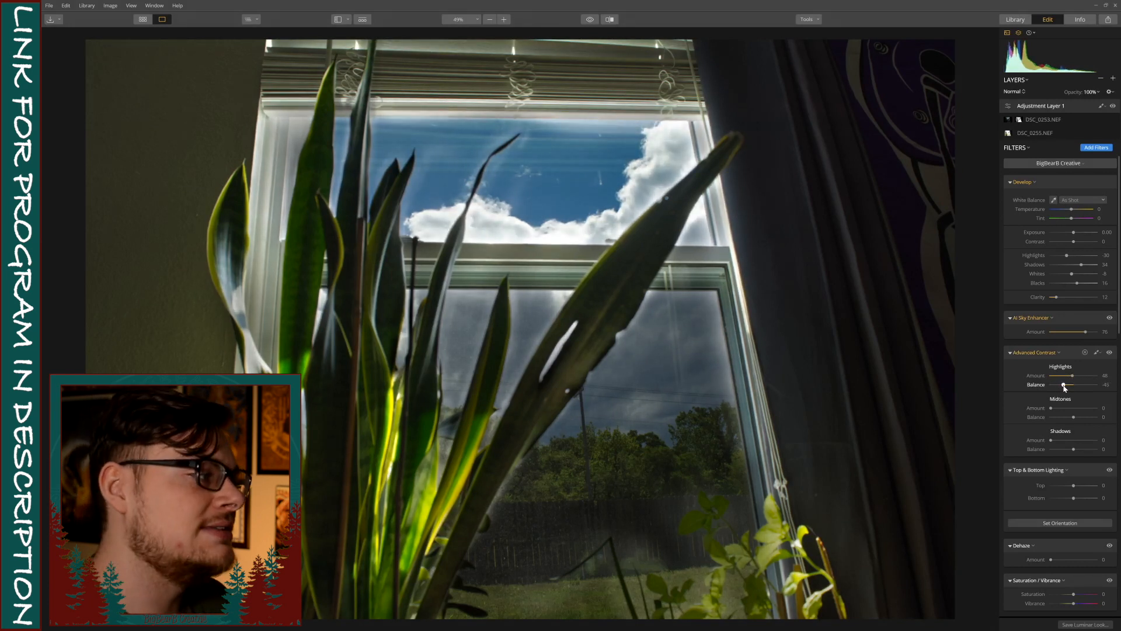
left_click(1073, 416)
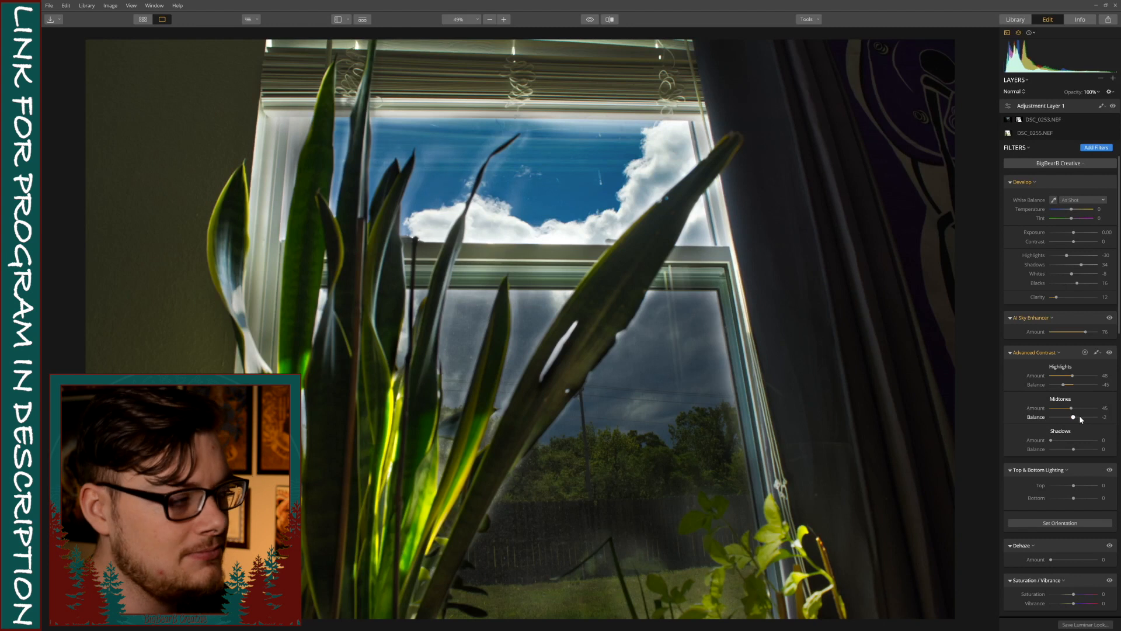
left_click(1080, 417)
mouse_move(1080, 419)
left_mouse_down()
mouse_move(1092, 419)
mouse_move(1080, 418)
left_mouse_up()
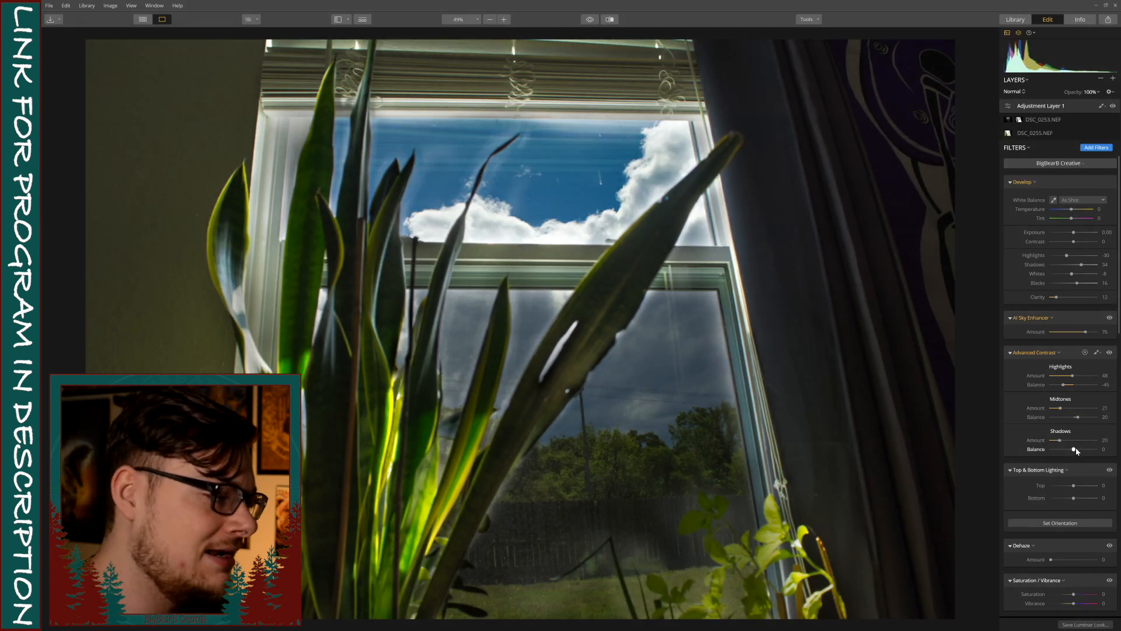
left_click_drag(1078, 450, 1077, 450)
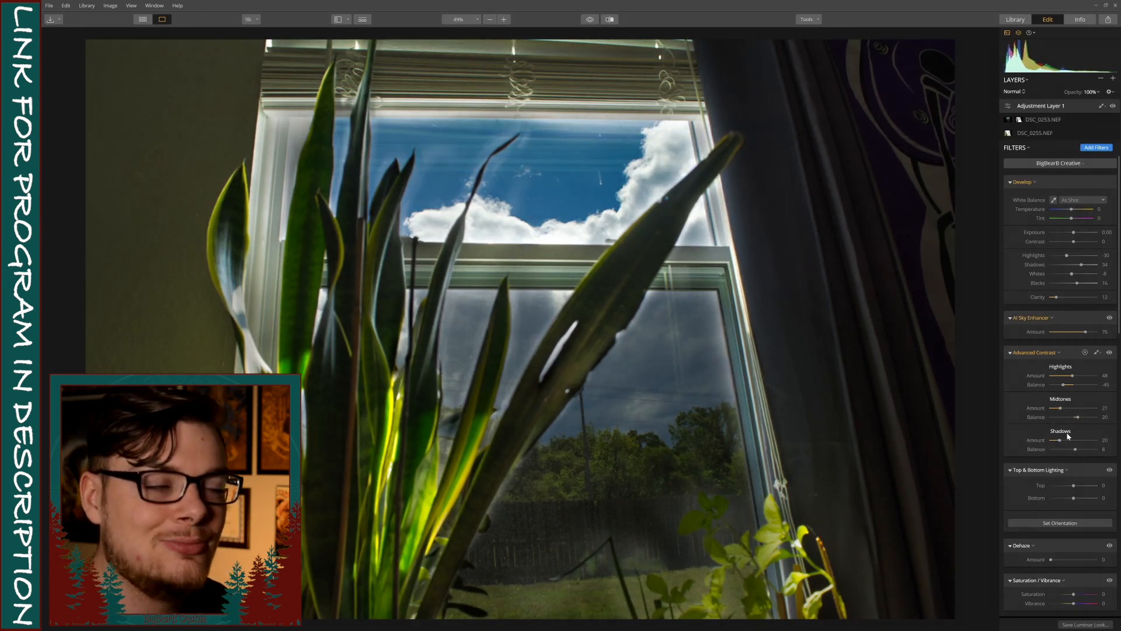
Set Top Lighting to 4, reduce Bottom Lighting, and add a Vignette with Amount -60, Size 61 and Inner Light 12.
scroll(1074, 481, "down", 3)
left_click_drag(1069, 422, 1079, 407)
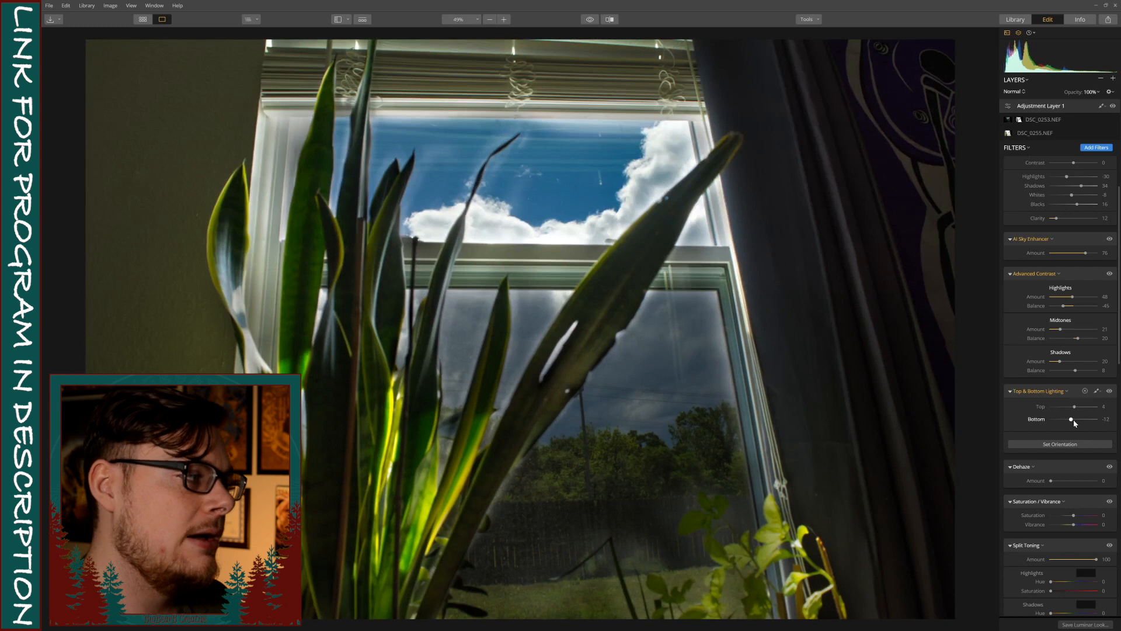
scroll(1063, 430, "down", 10)
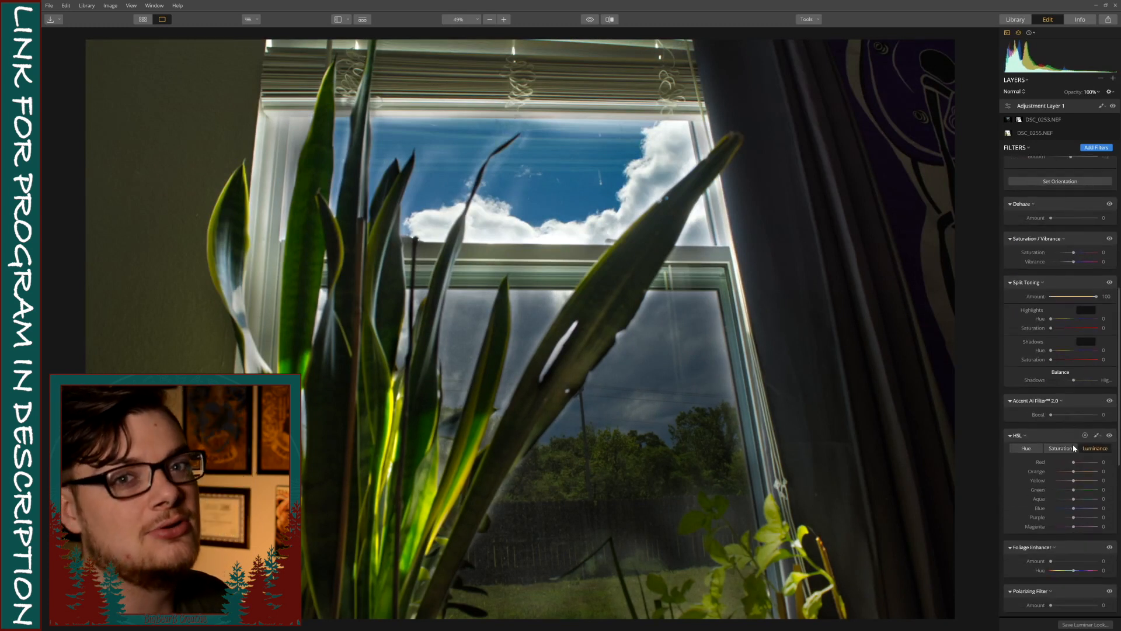
scroll(1073, 450, "down", 4)
left_click_drag(1066, 447, 1061, 448)
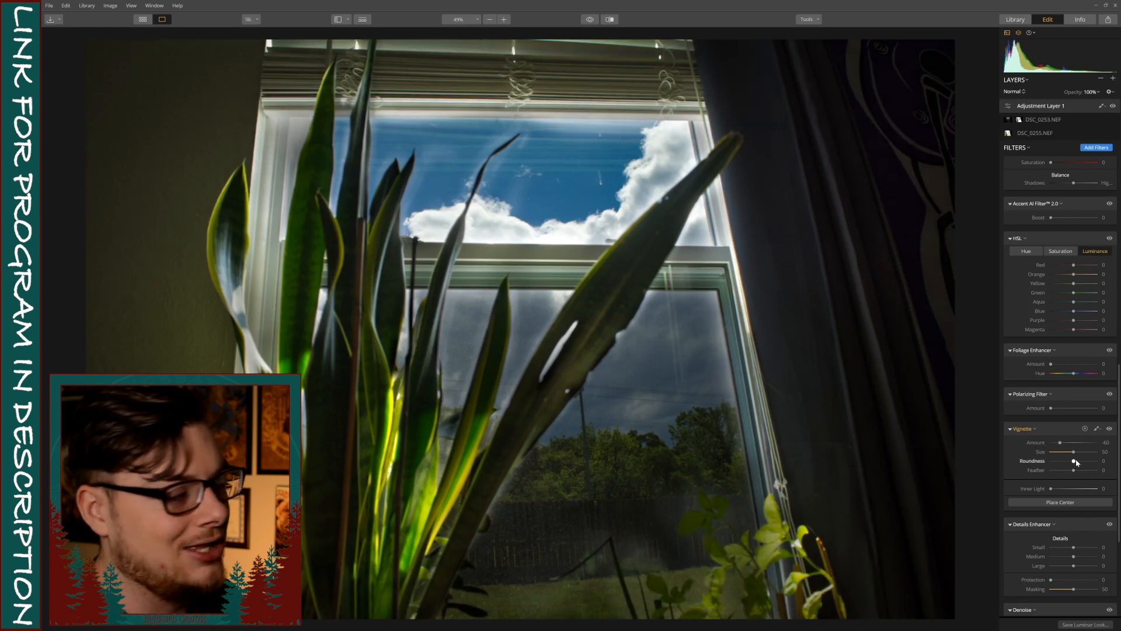
left_click_drag(1051, 488, 1064, 490)
Set Denoise Luminosity to 25 and Color to 29, Structure Amount to 13 and Sharpening Amount to 16.
scroll(1061, 489, "down", 5)
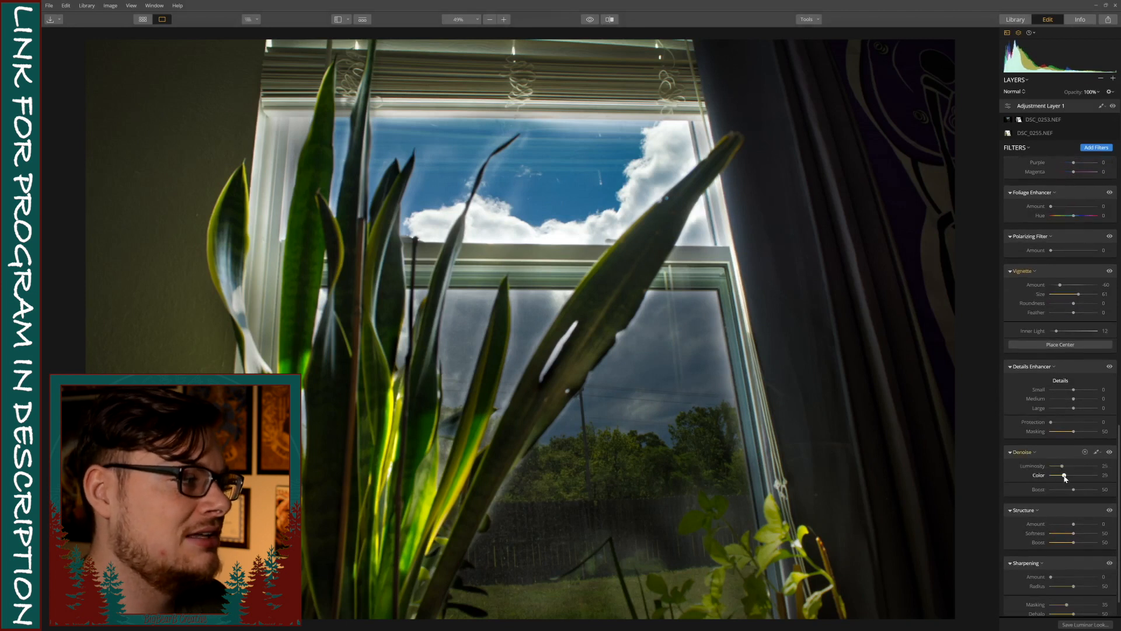
scroll(1064, 477, "down", 1)
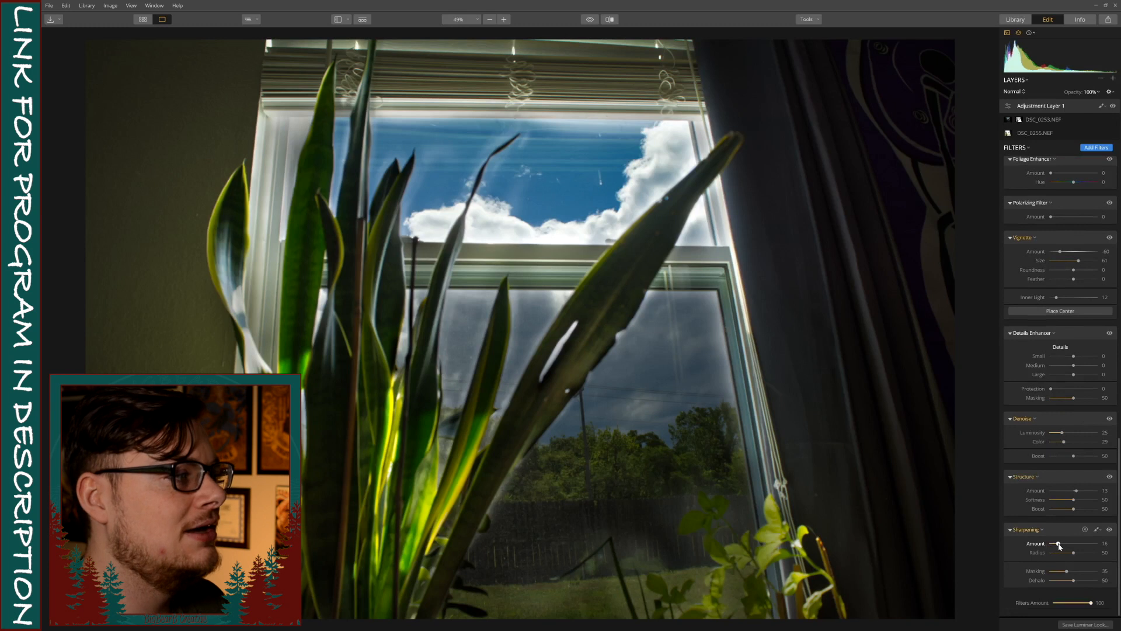
Compare the edited image with the original photo.
left_click(590, 19)
left_click(591, 19)
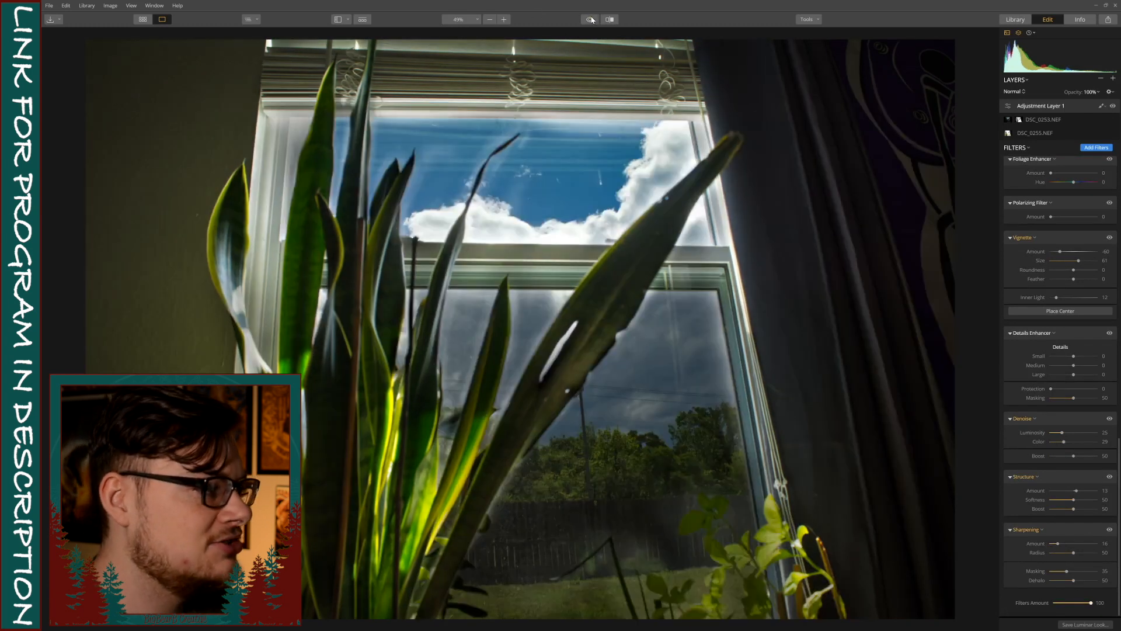
left_click(590, 20)
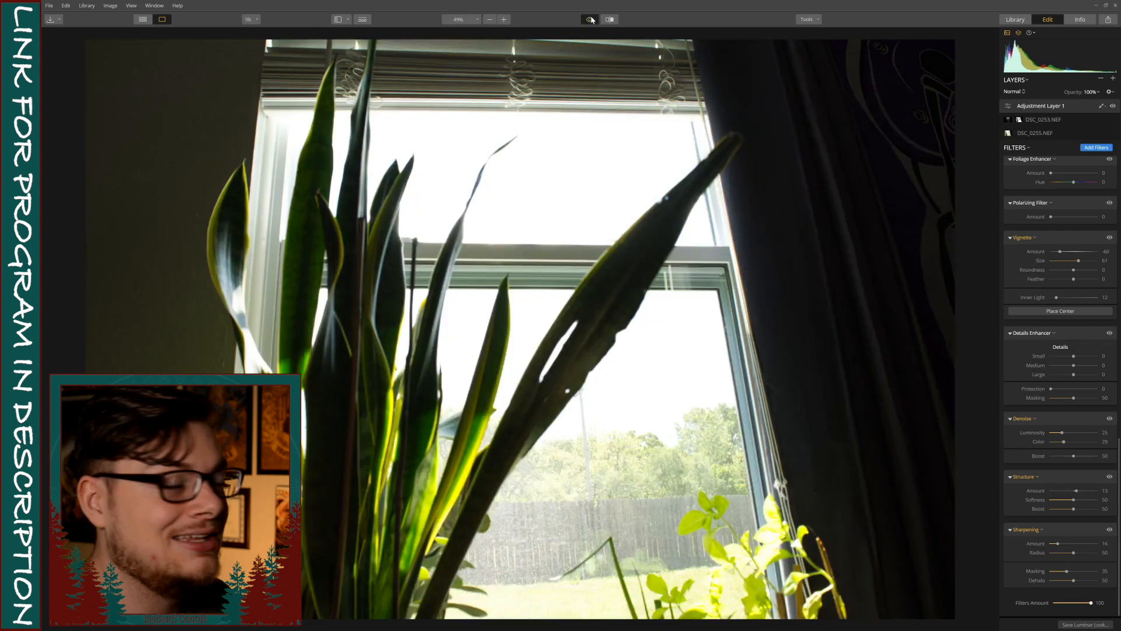
left_click(590, 19)
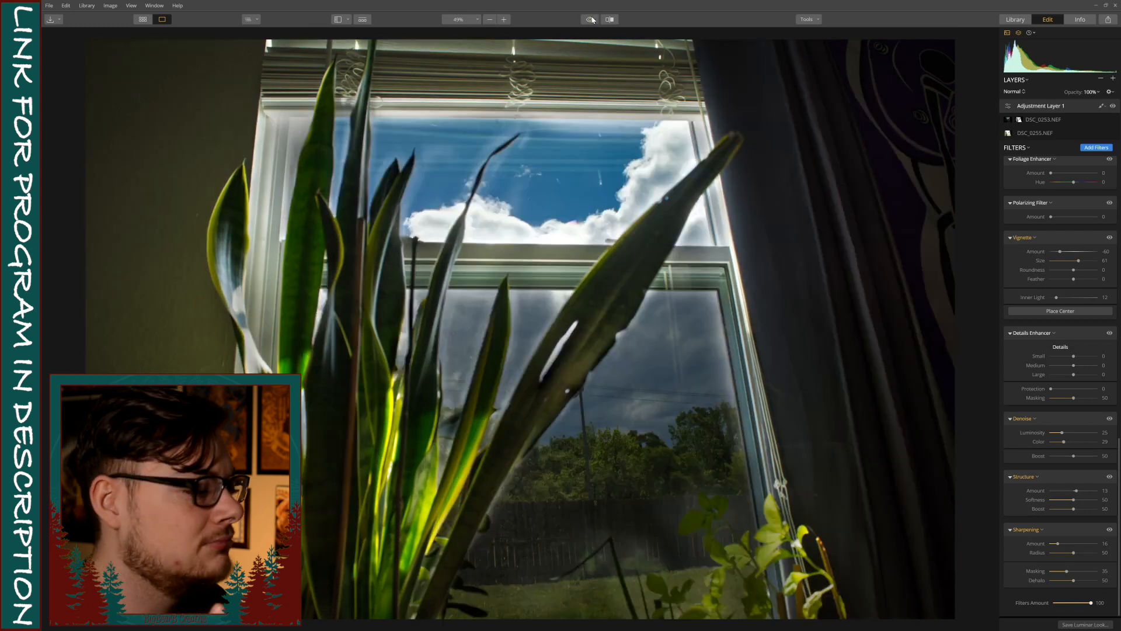